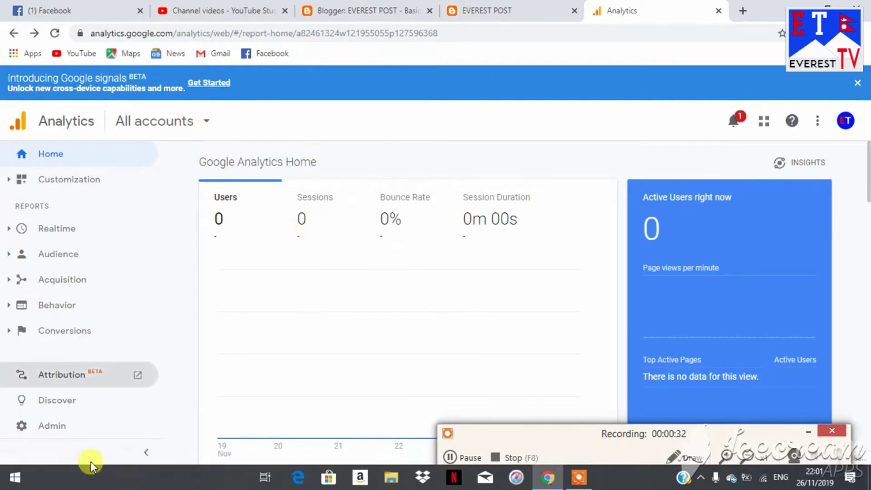
Open the Analytics administration settings.
left_click(39, 431)
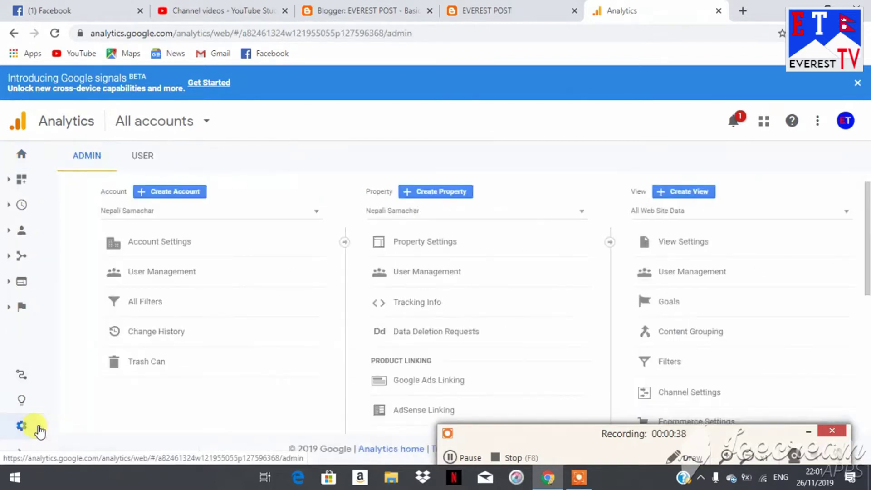
Start a new Analytics account named EVEREST POST and continue past account setup with the default data sharing settings.
left_click(164, 191)
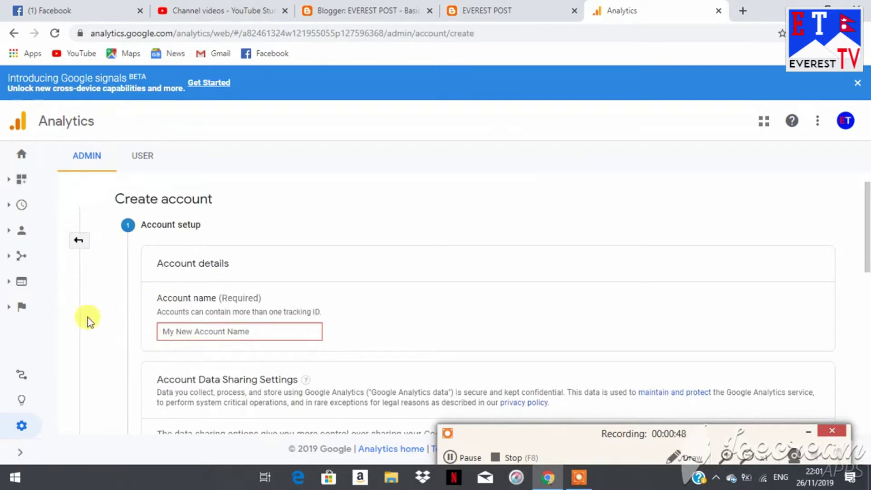
left_click(172, 333)
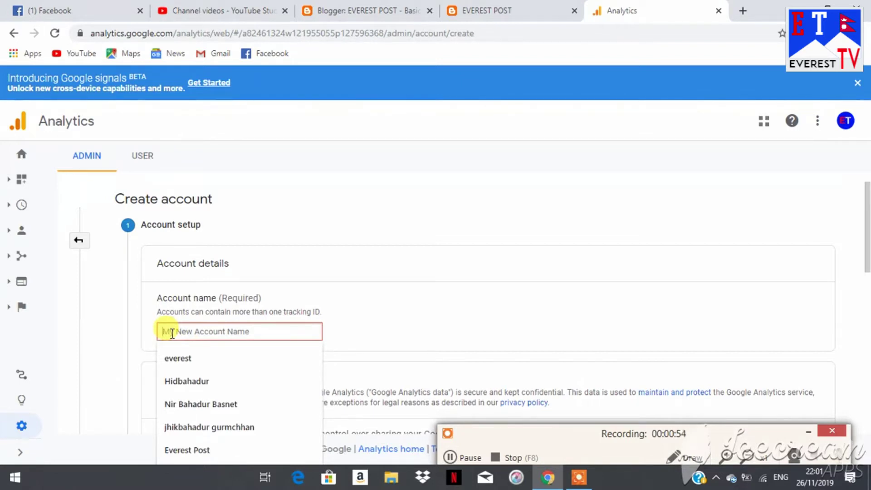
type("E")
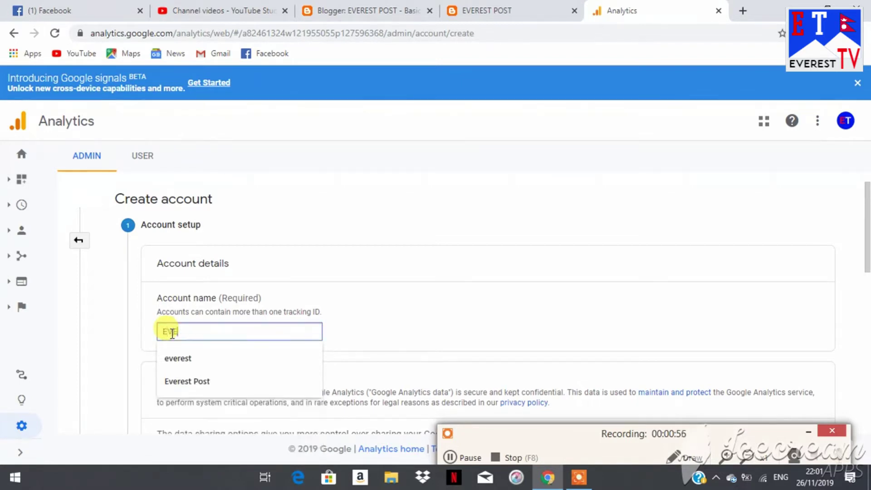
type("VEREST POS")
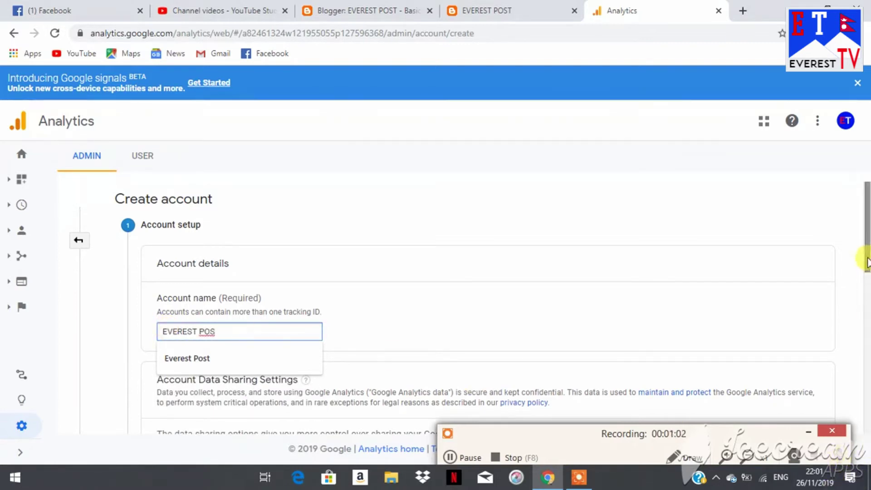
left_click_drag(861, 236, 866, 283)
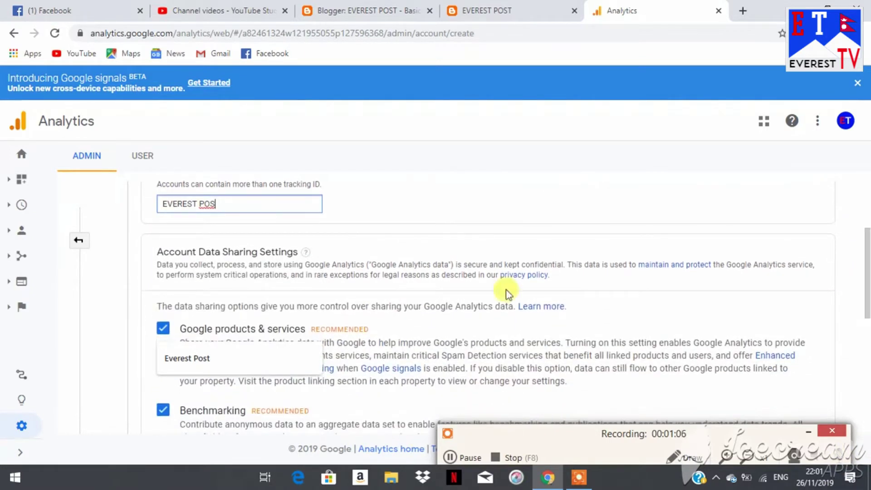
left_click(210, 231)
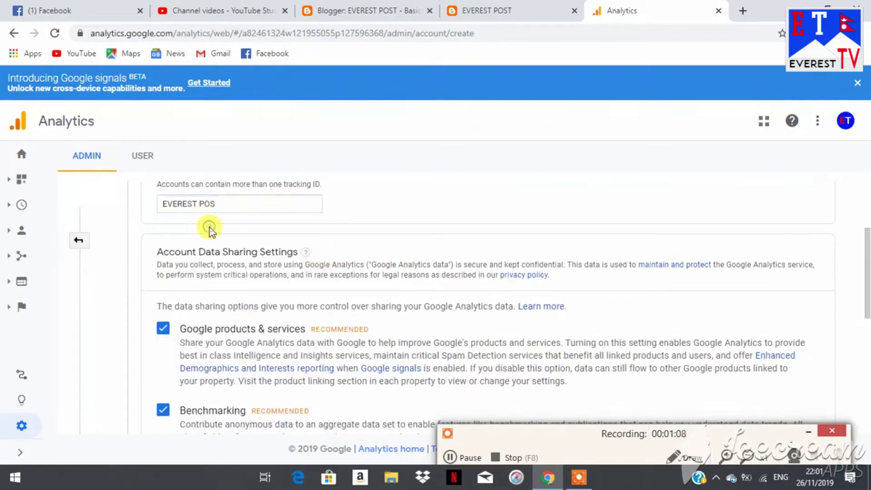
left_click(222, 203)
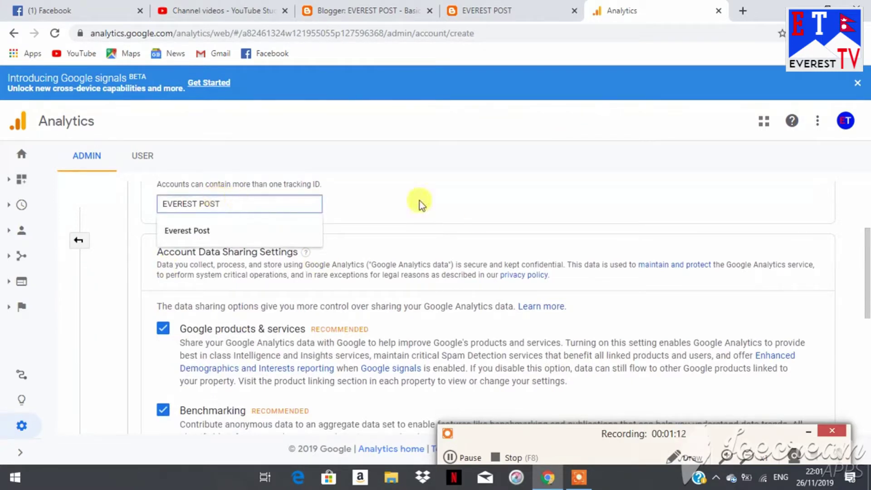
left_click(492, 189)
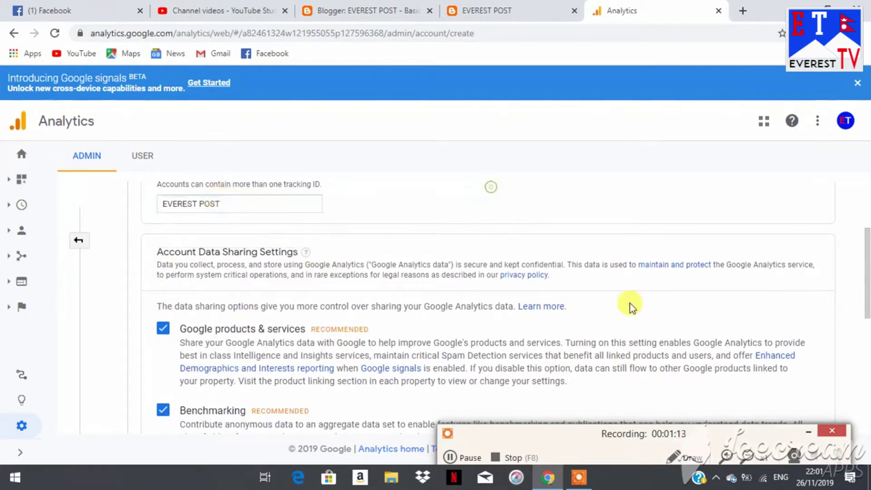
left_click(811, 436)
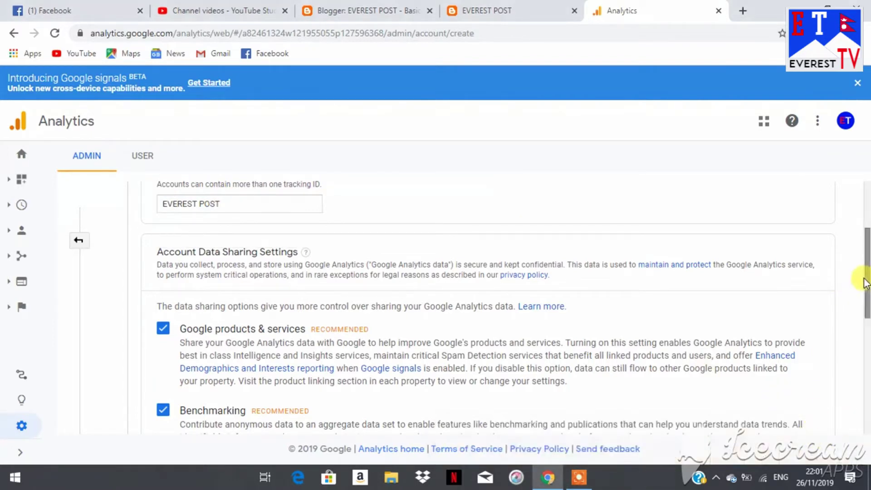
left_click_drag(866, 282, 867, 398)
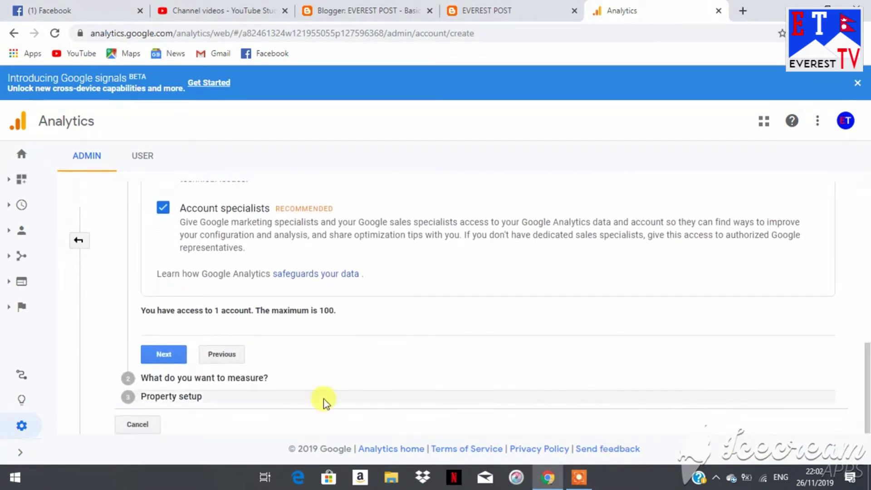
left_click(165, 356)
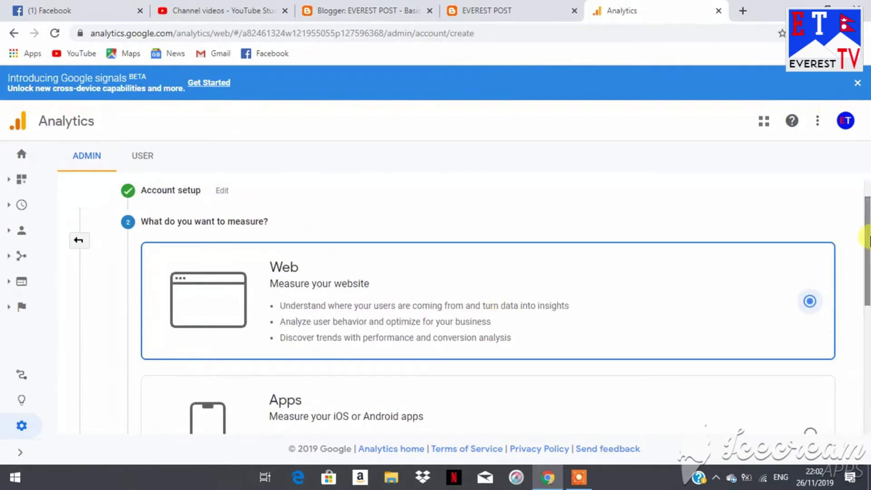
Choose Web as what the new account measures, after briefly trying Apps, and continue to property setup.
left_click_drag(869, 231, 864, 262)
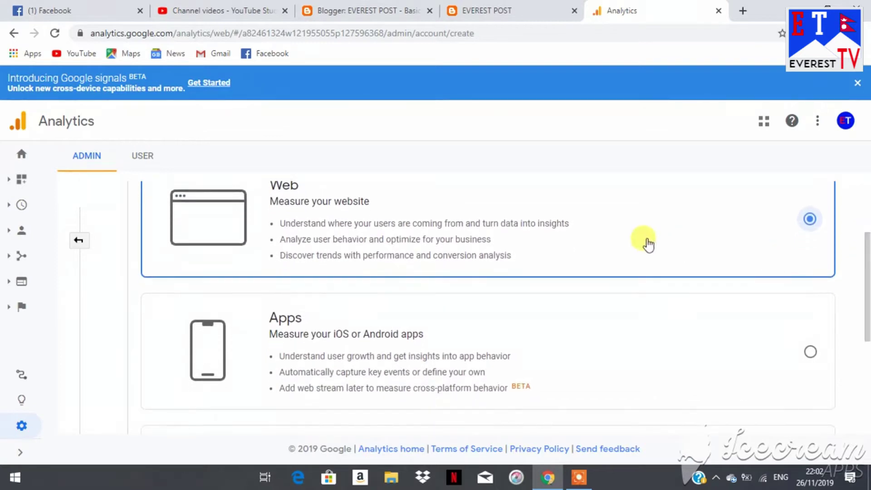
left_click(808, 353)
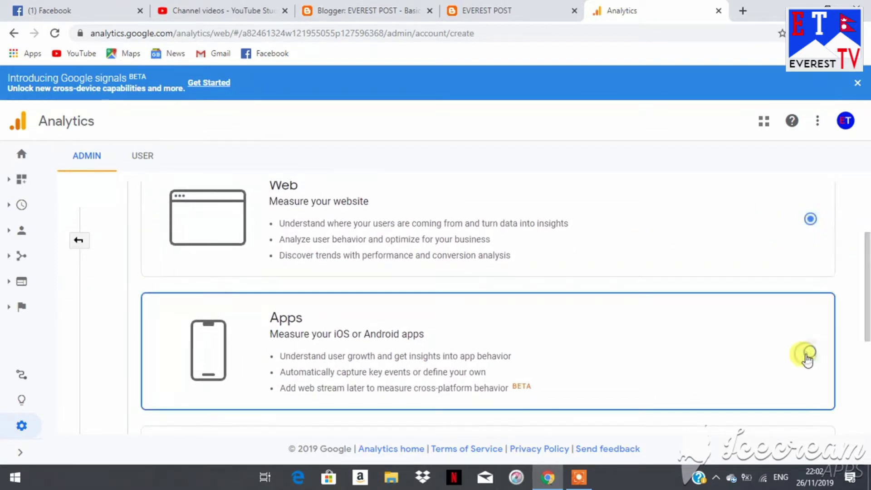
left_click(810, 221)
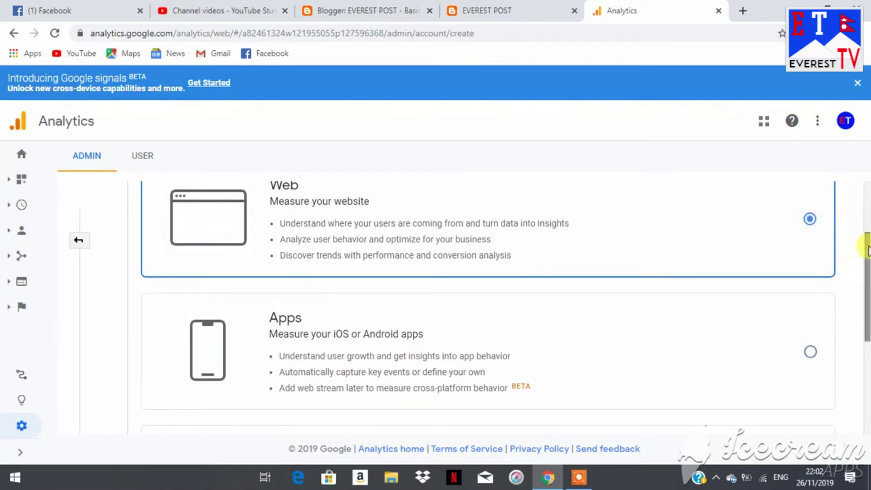
left_click_drag(866, 221, 866, 330)
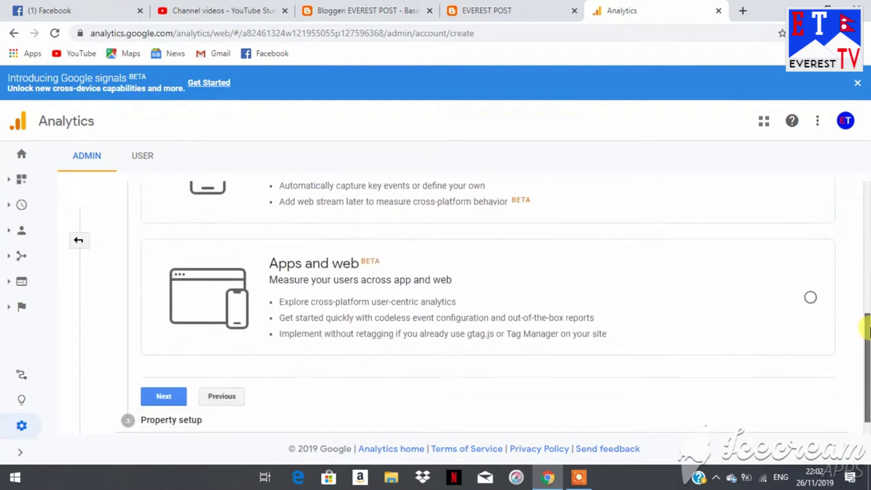
left_click(163, 398)
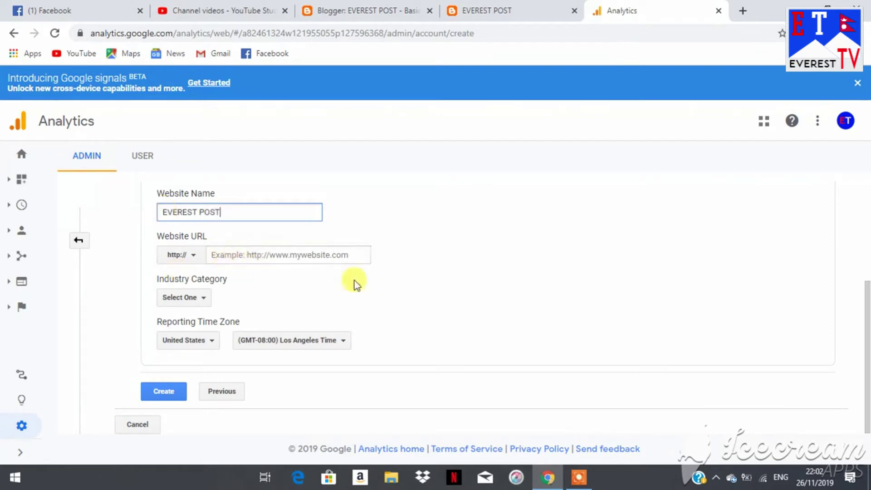
left_click(353, 255)
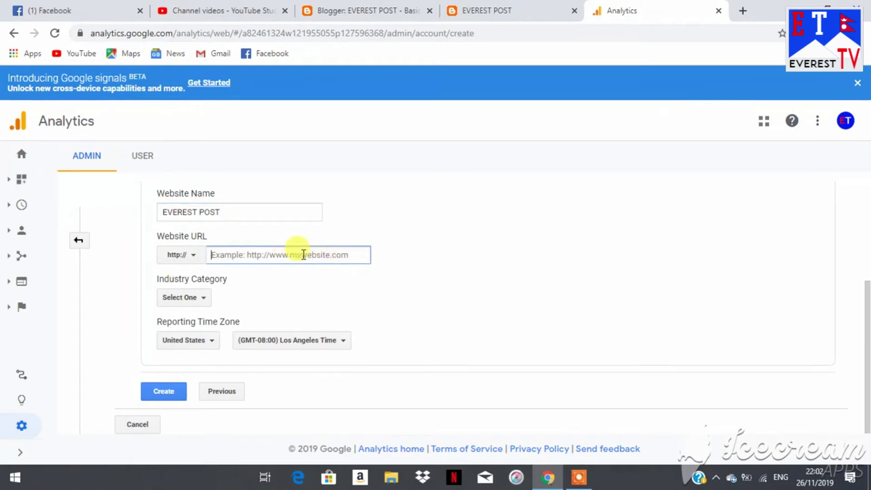
right_click(217, 255)
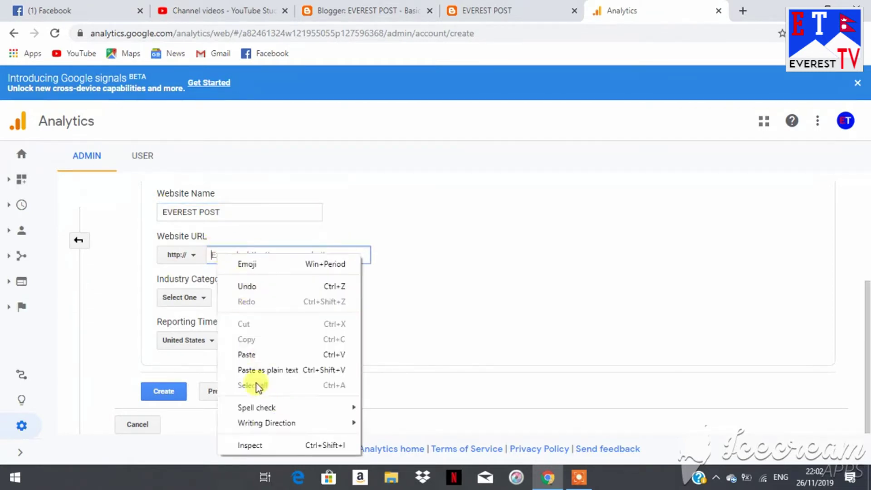
left_click(249, 355)
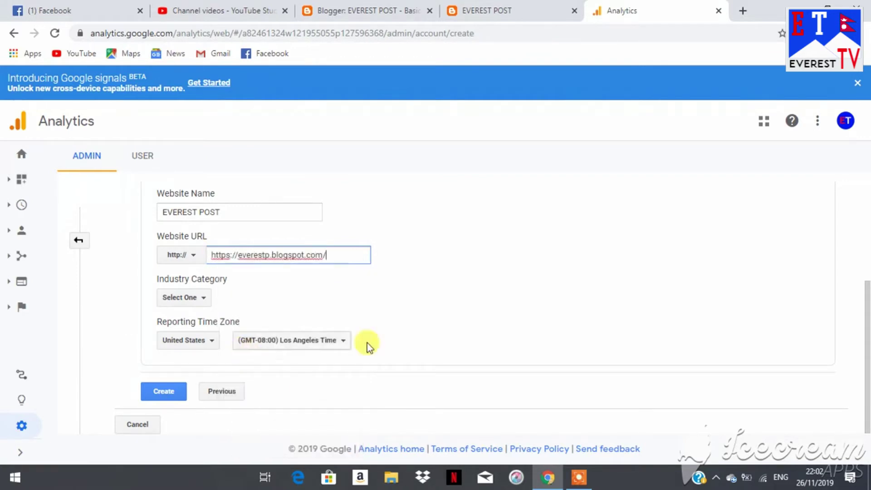
left_click(194, 256)
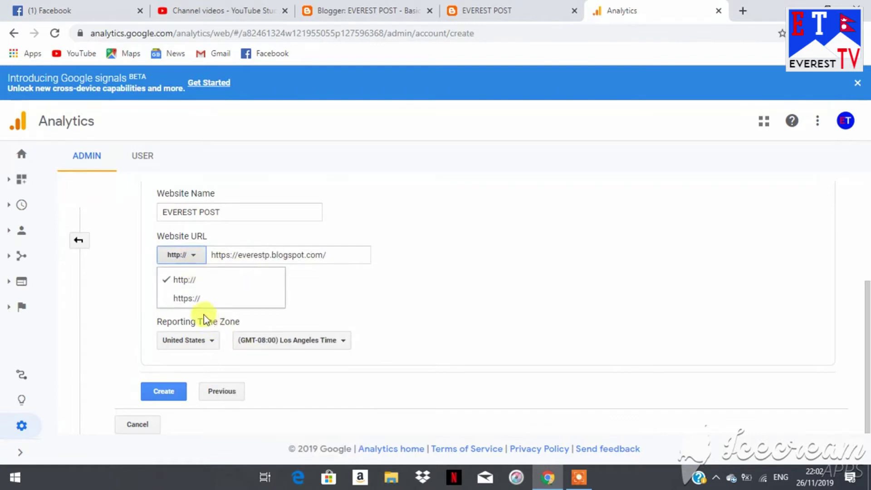
left_click(193, 298)
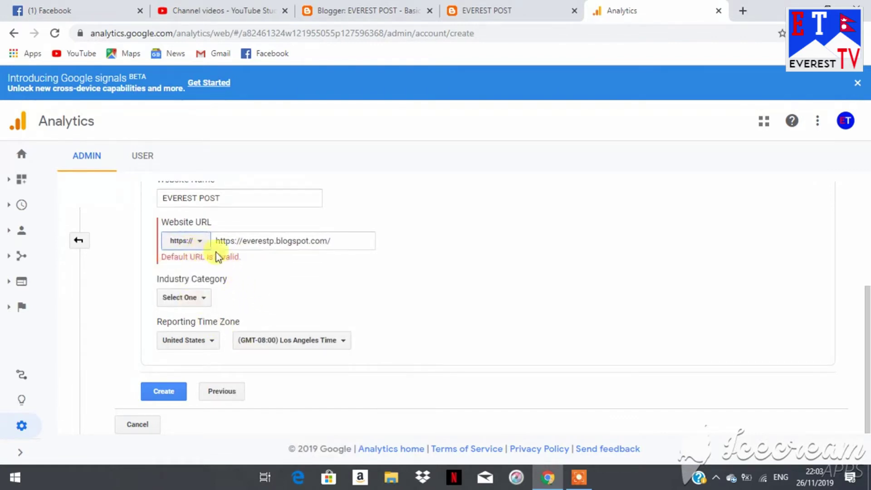
left_click(199, 242)
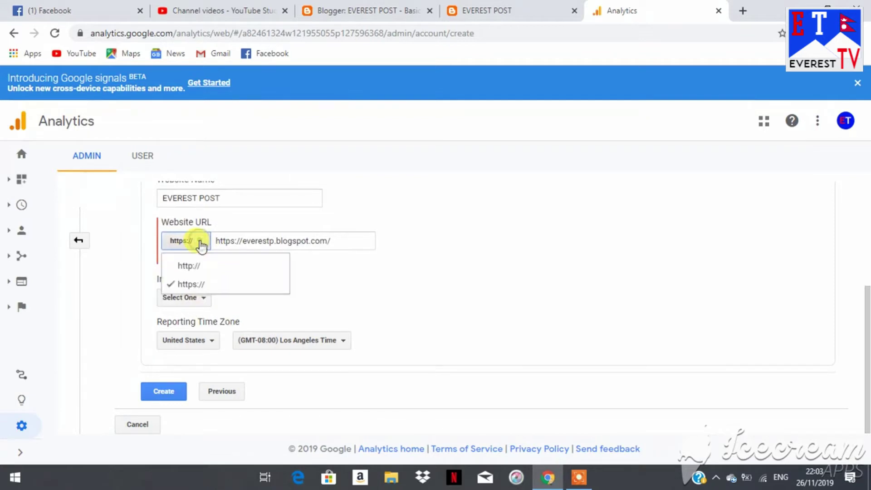
left_click(188, 266)
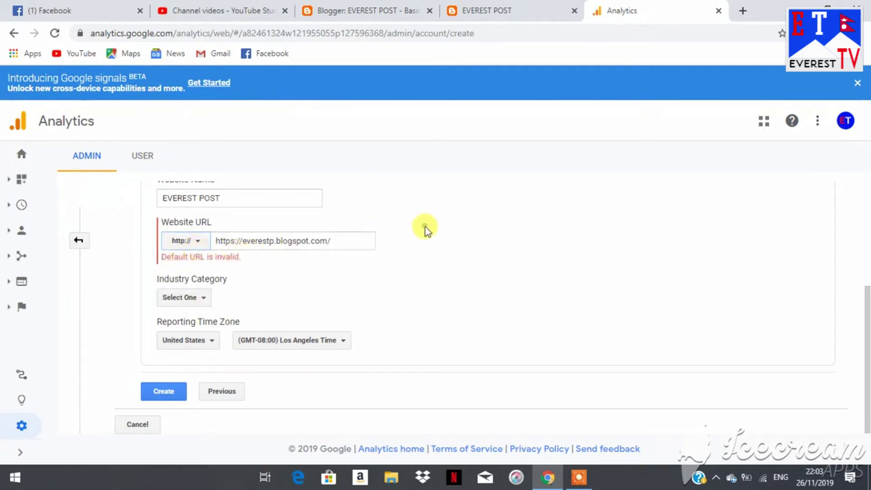
left_click(198, 244)
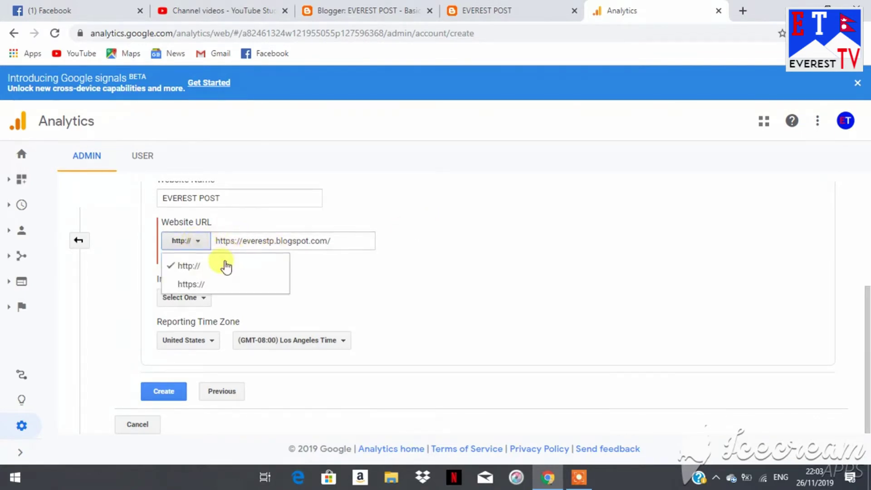
left_click(178, 284)
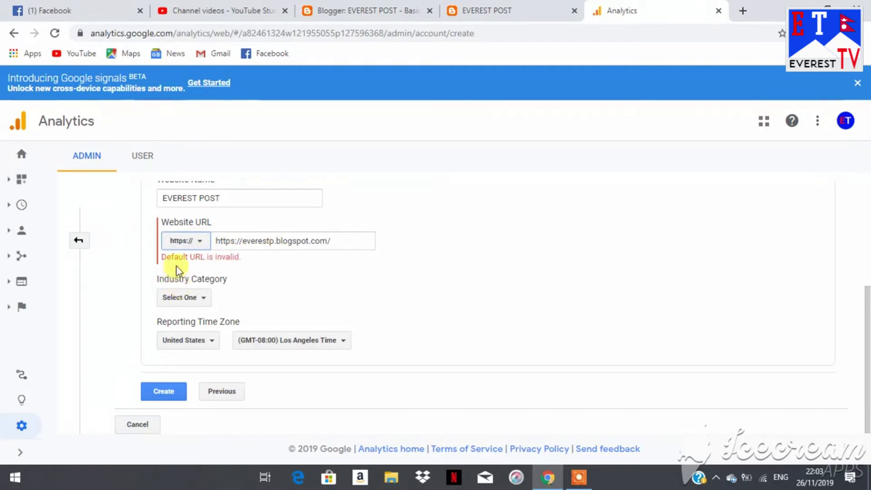
left_click(199, 245)
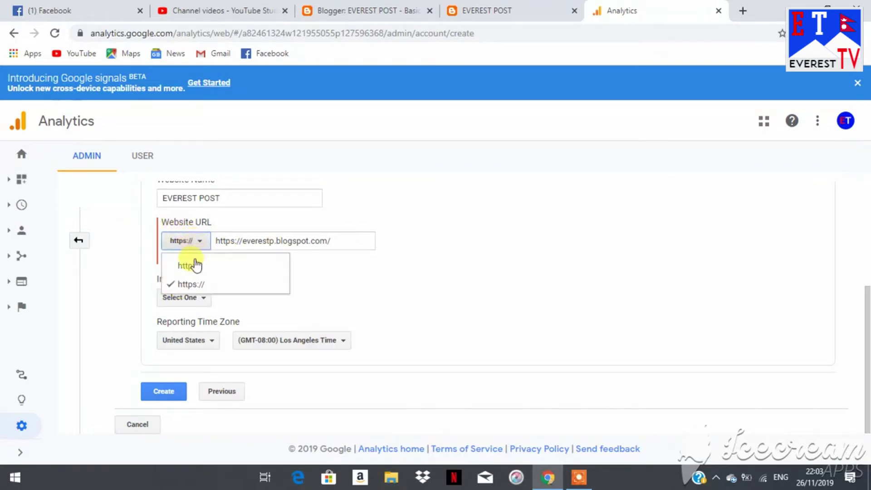
left_click(194, 262)
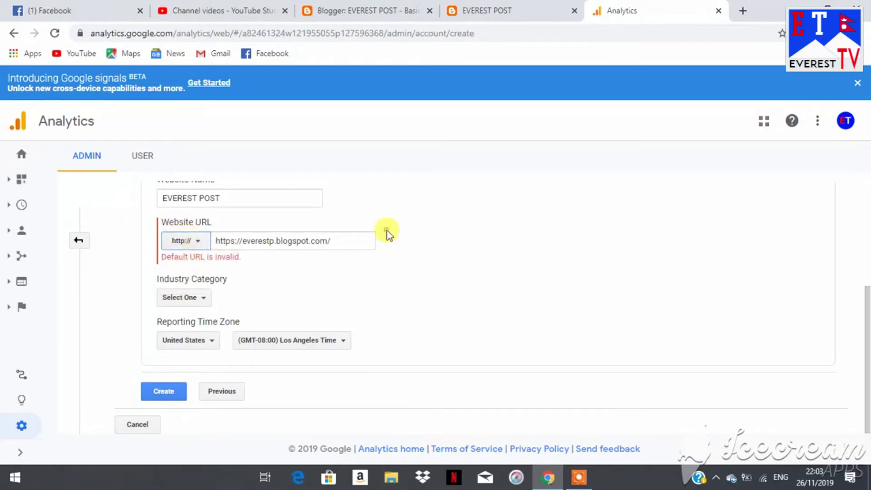
left_click(200, 299)
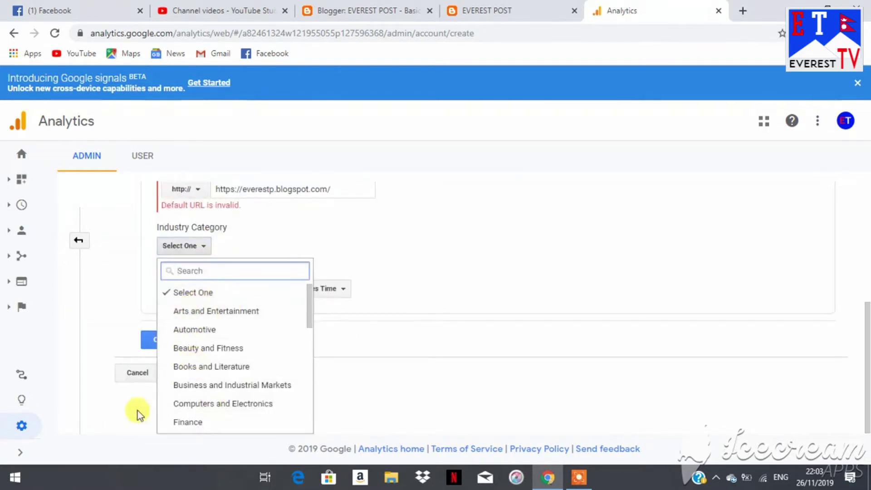
left_click(106, 263)
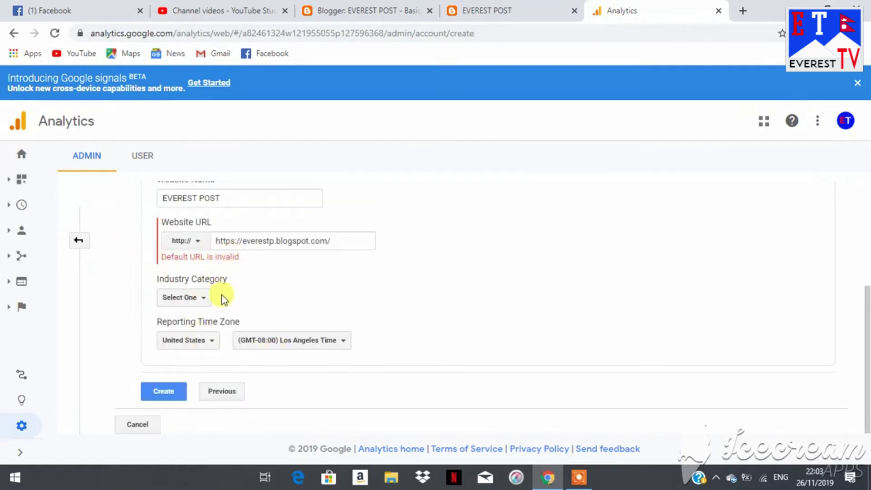
left_click(205, 300)
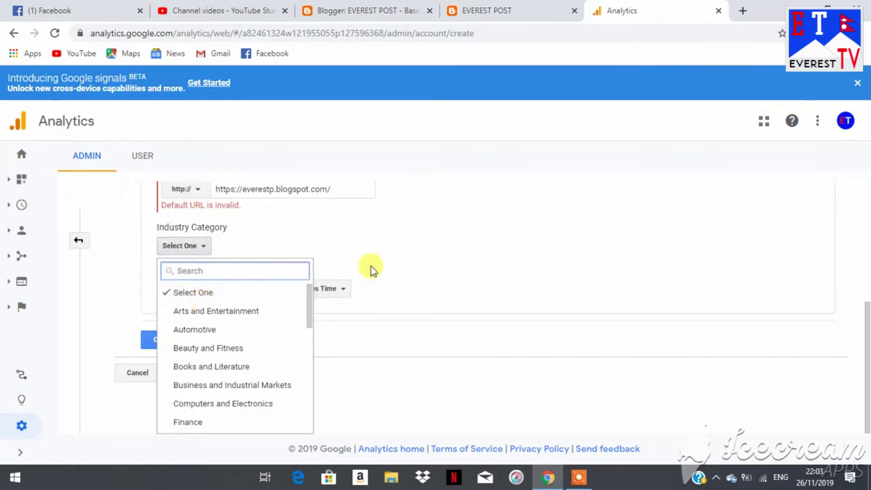
left_click(409, 208)
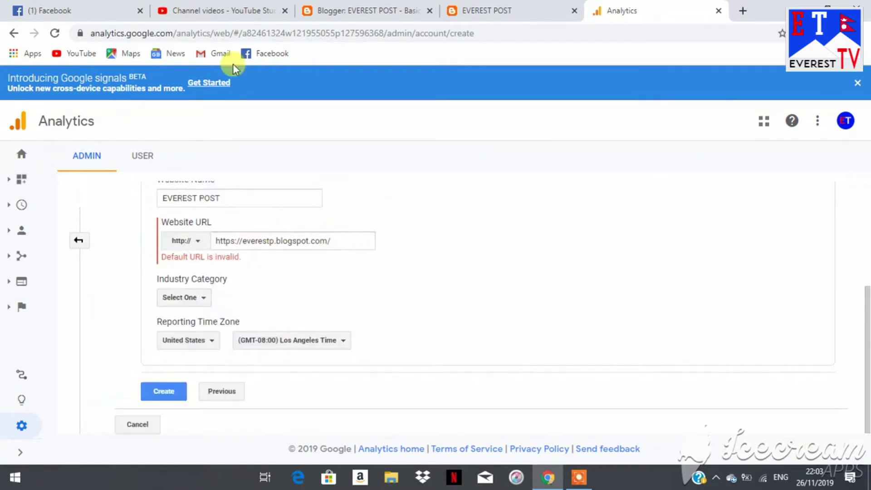
left_click(13, 34)
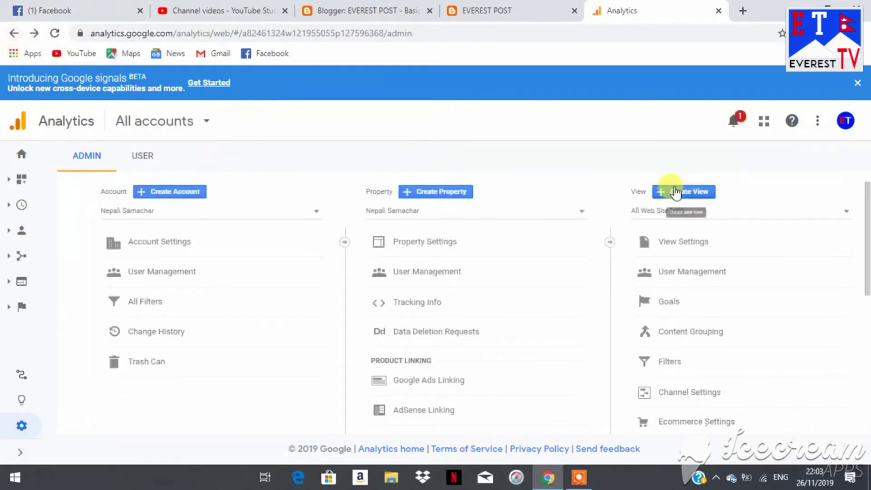
left_click(674, 189)
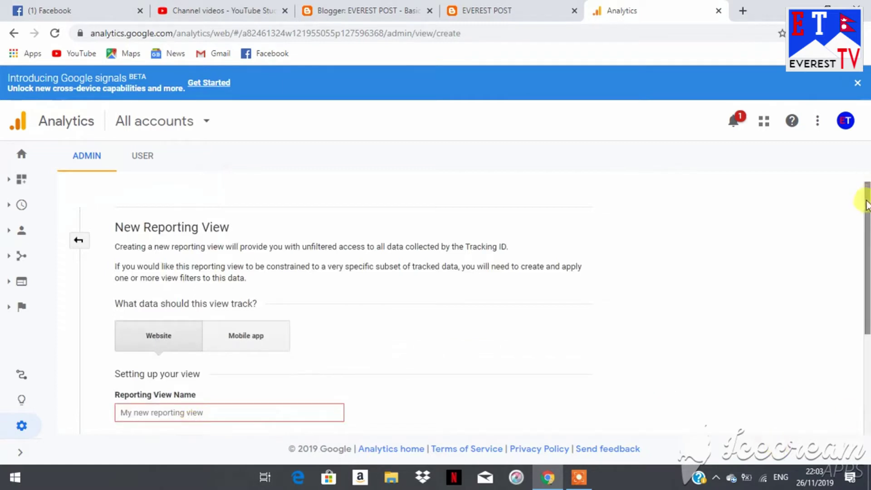
scroll(866, 204, "down", 1)
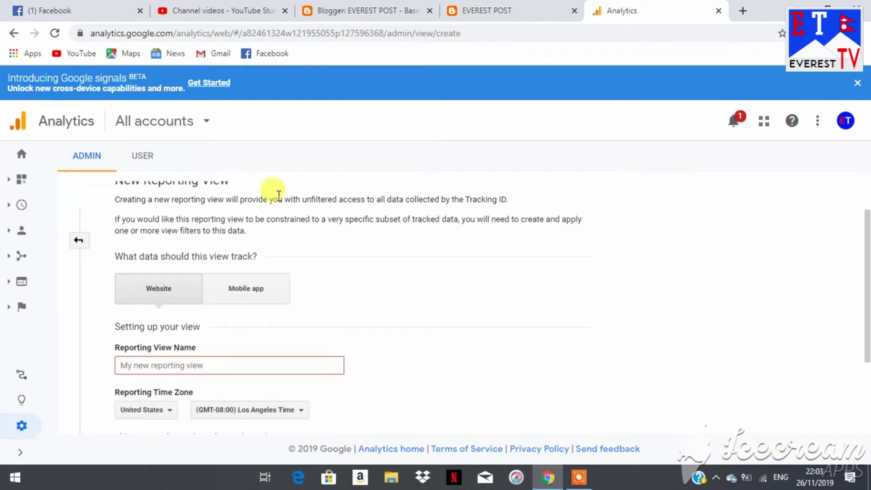
left_click(162, 300)
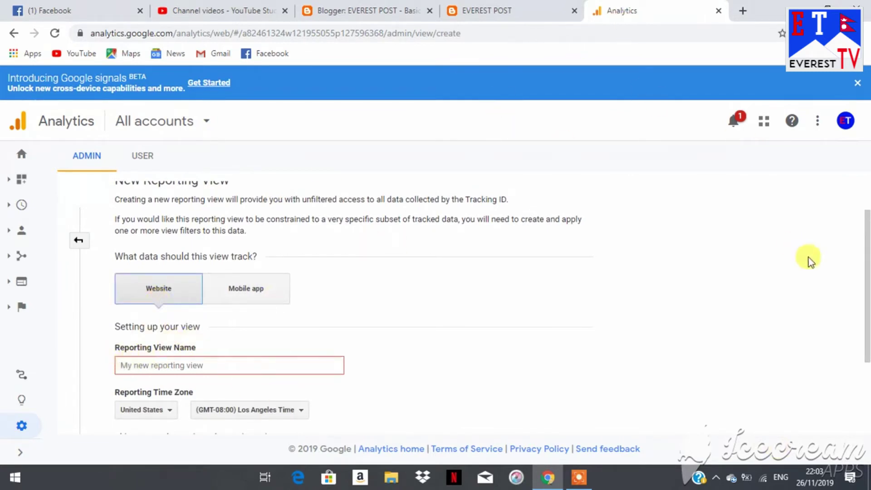
left_click_drag(867, 286, 867, 312)
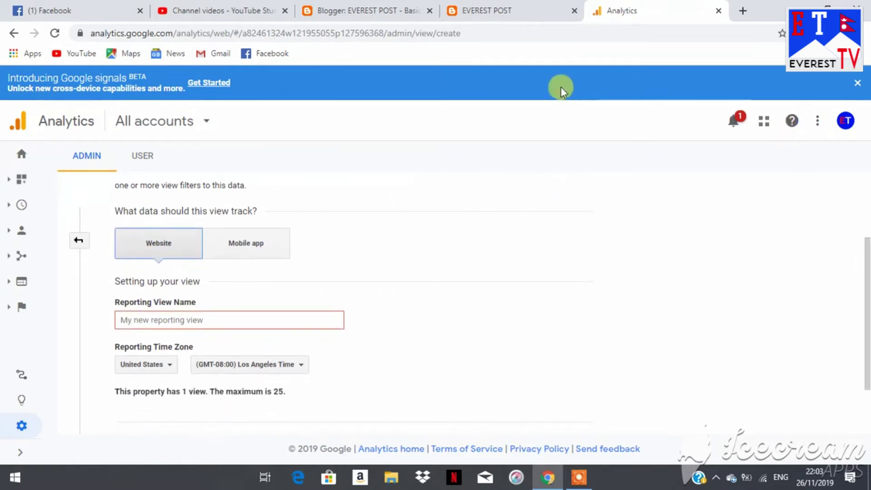
left_click(14, 34)
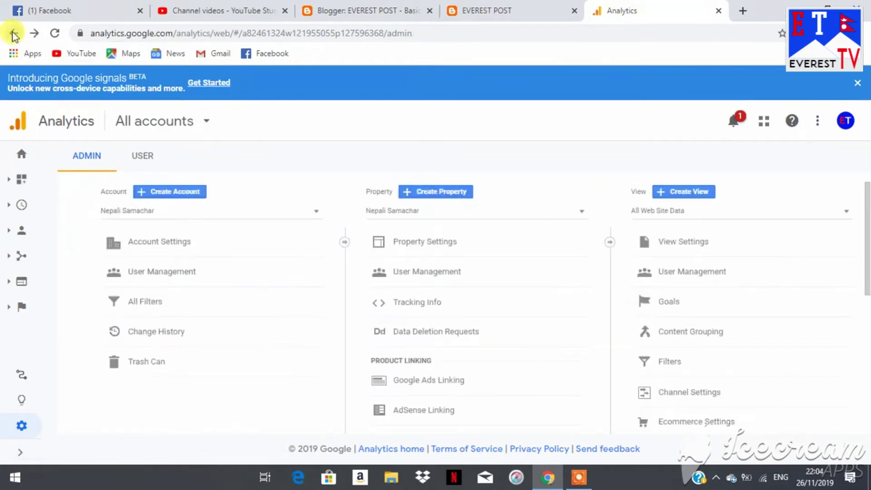
Start a new Web property in the Nepali Samachar account, continue to property setup and name it EVEREST POST.
left_click(434, 194)
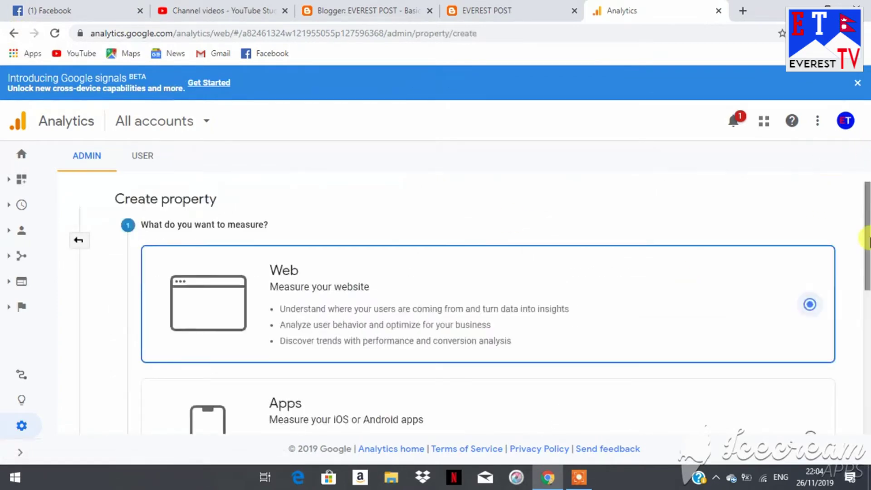
scroll(866, 218, "down", 1)
scroll(866, 223, "down", 7)
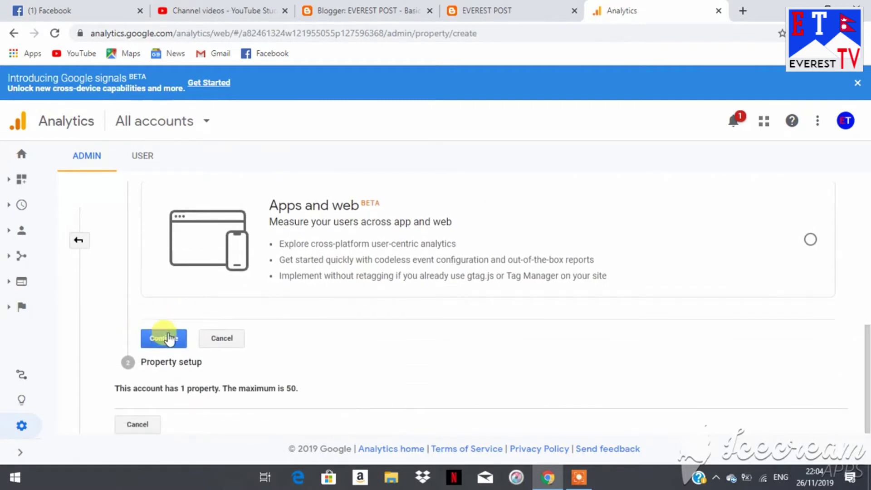
left_click(168, 338)
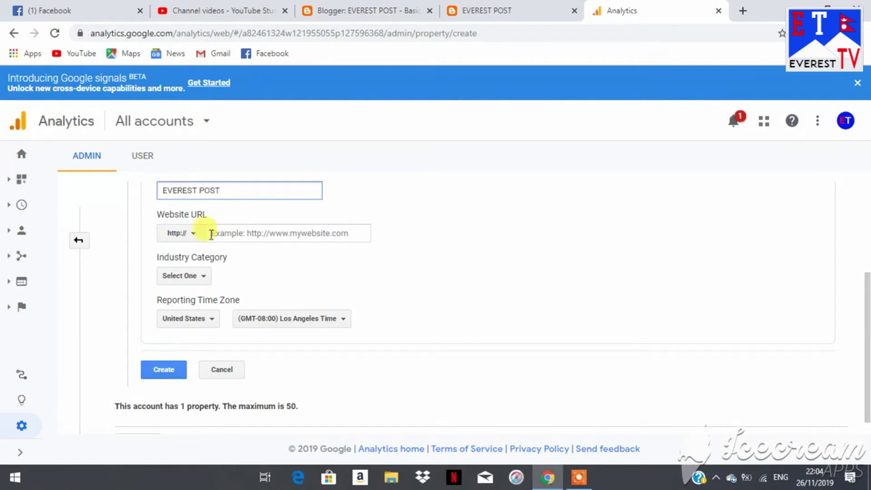
left_click(234, 236)
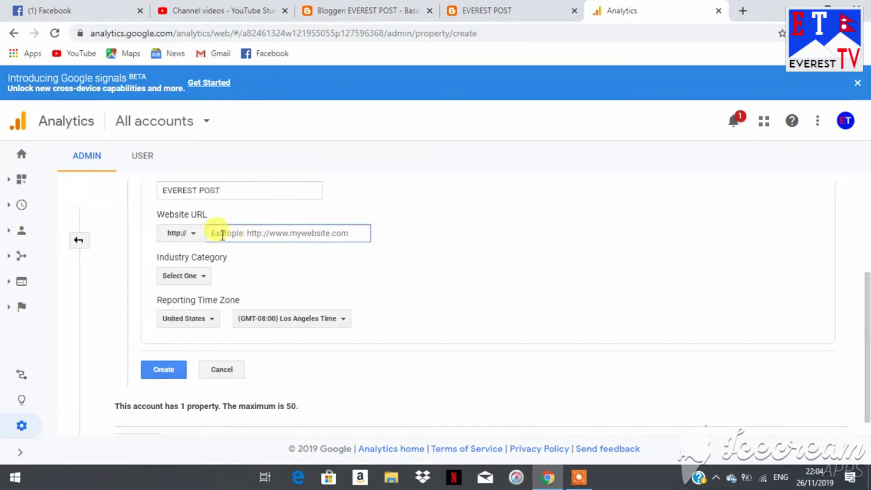
right_click(222, 233)
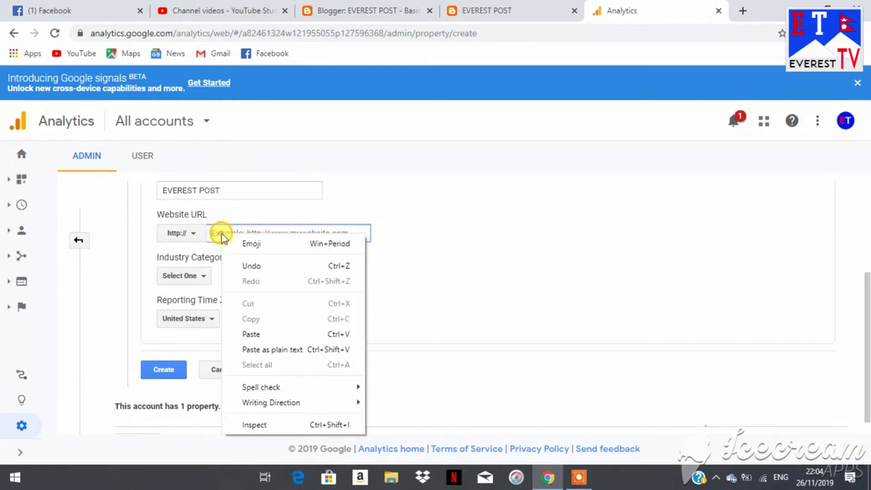
left_click(252, 334)
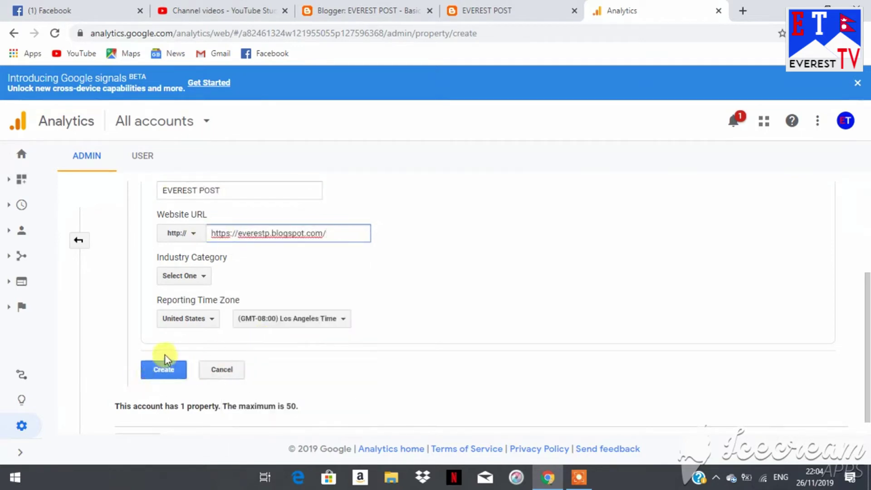
Set the reporting time zone country to Israel and try to create the property.
left_click(213, 319)
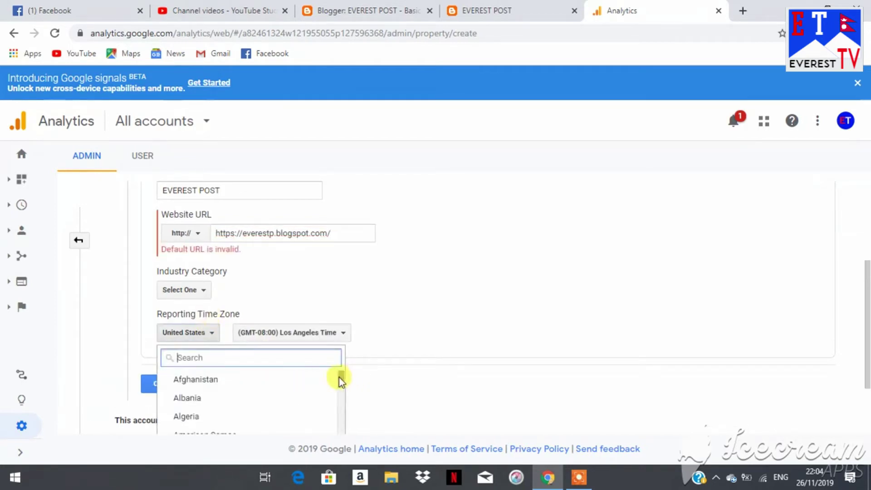
left_click_drag(339, 377, 342, 434)
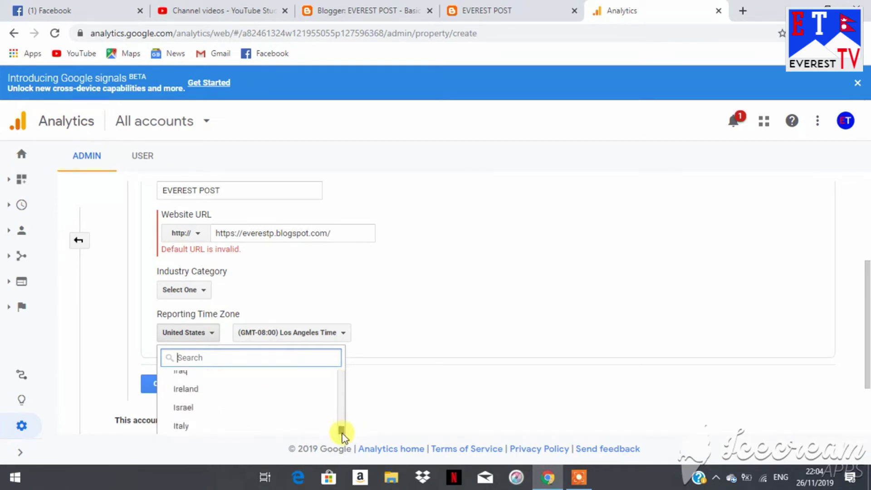
left_click(195, 408)
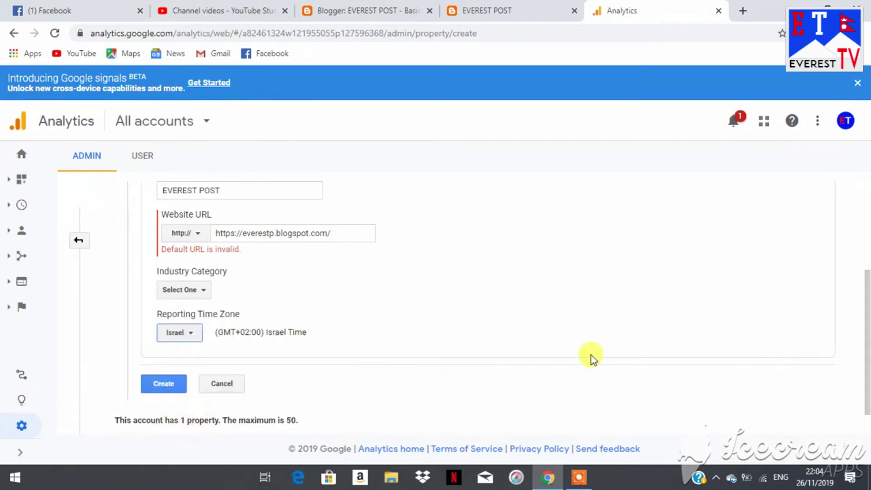
left_click(157, 386)
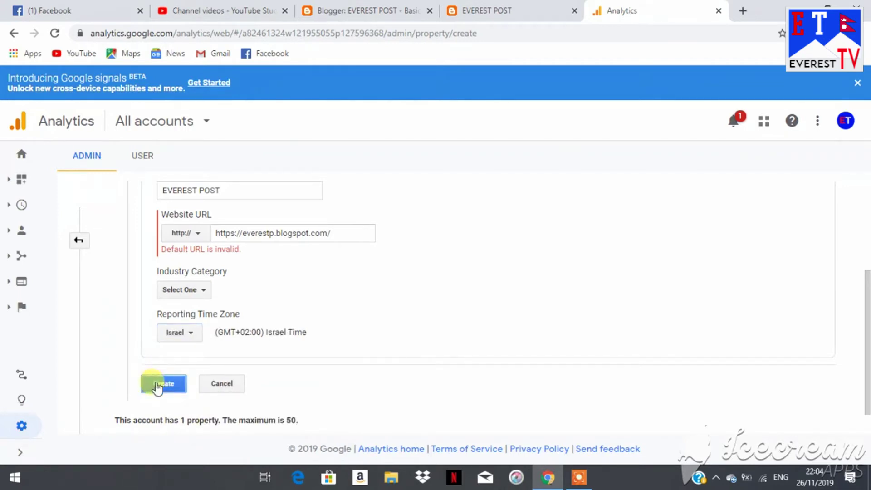
left_click(243, 234)
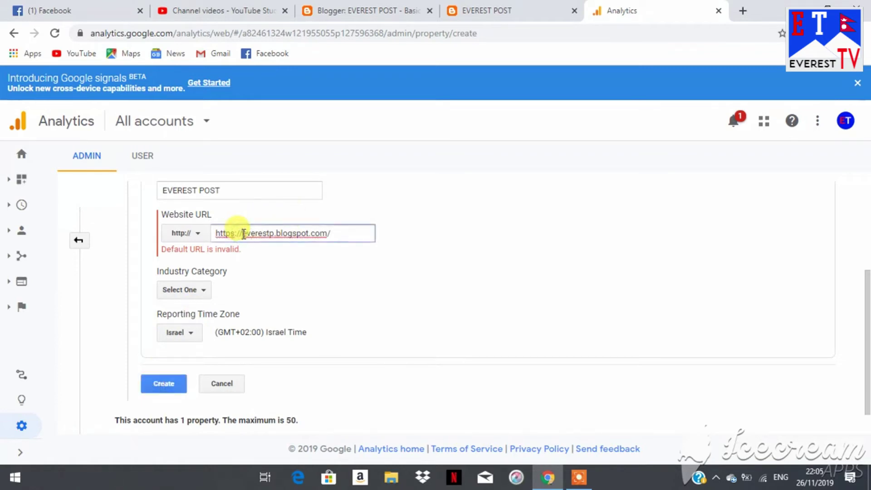
key("BackSpace")
key("BackSpace")
key("BackSpace")
key("BackSpace")
key("BackSpace")
key("BackSpace")
key("BackSpace")
key("BackSpace")
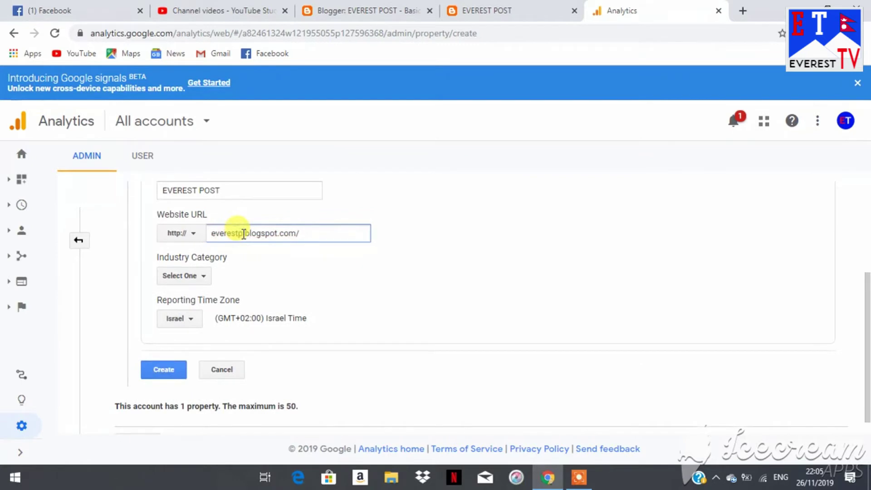
left_click(155, 371)
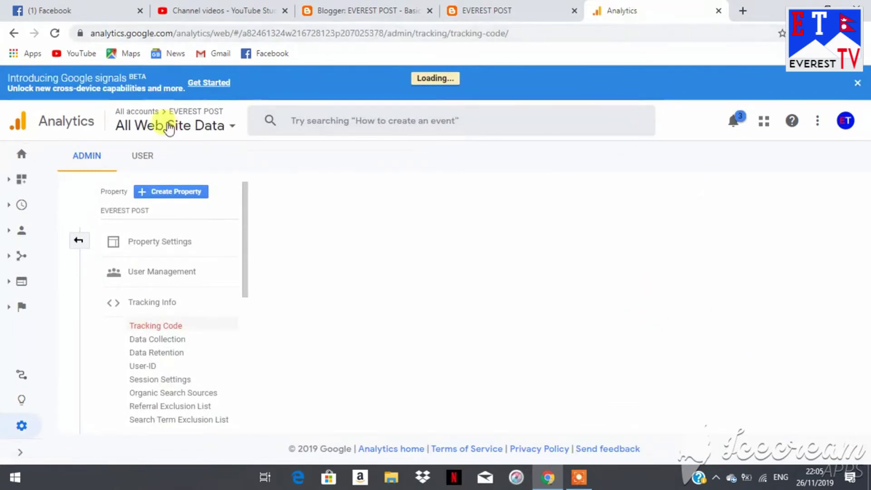
Copy the complete Global Site Tag (gtag.js) tracking code of the EVEREST POST property.
left_click(168, 194)
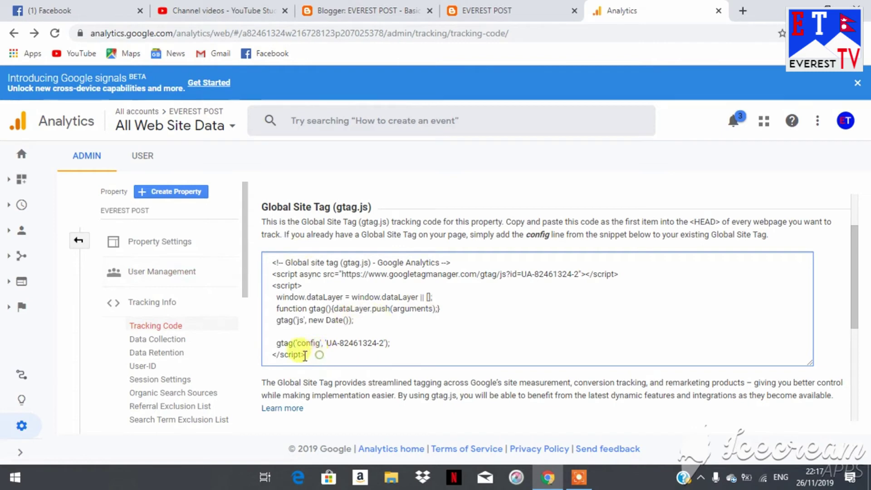
left_click_drag(320, 355, 269, 261)
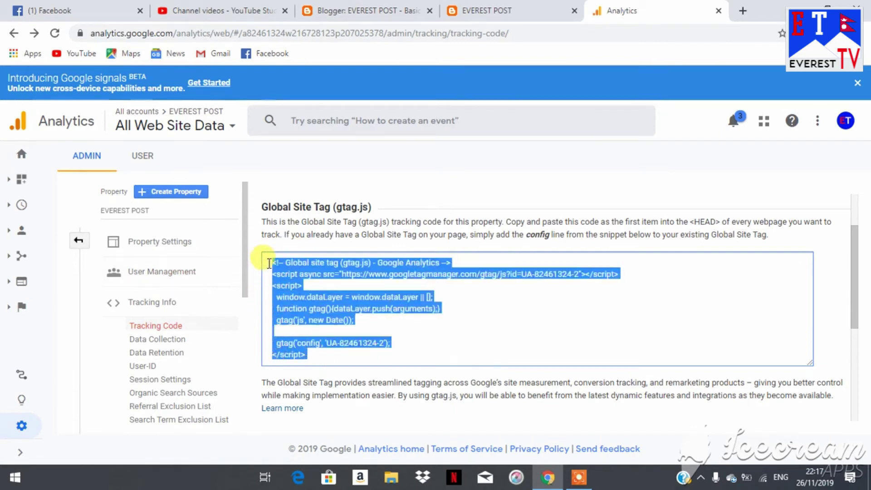
right_click(268, 263)
left_click(289, 270)
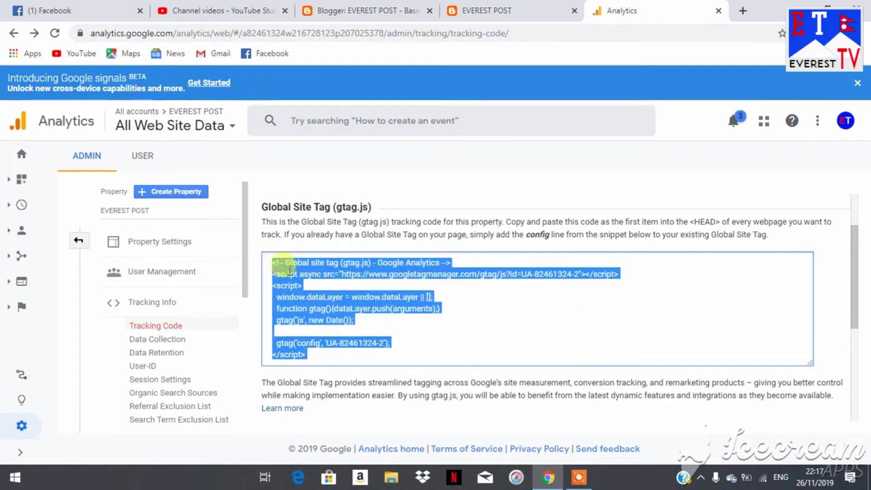
Switch to Blogger, open the EVEREST POST theme's HTML for editing and find the <head> tag in it.
left_click(318, 9)
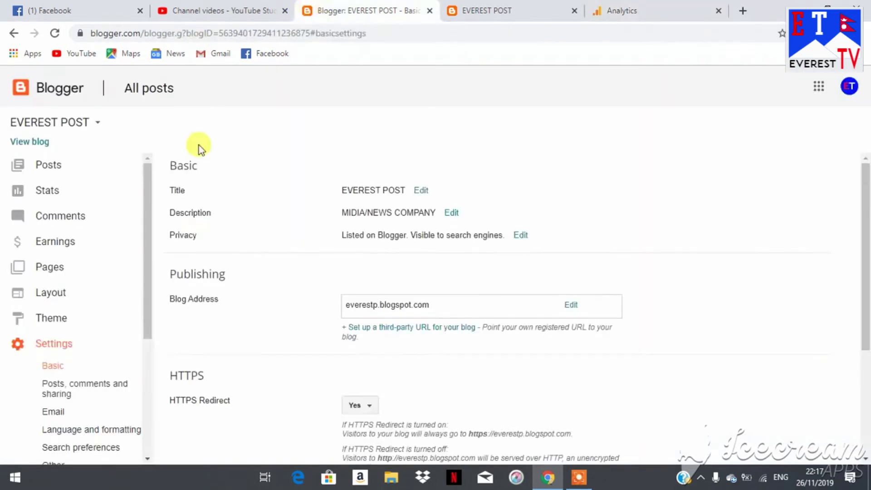
left_click(51, 317)
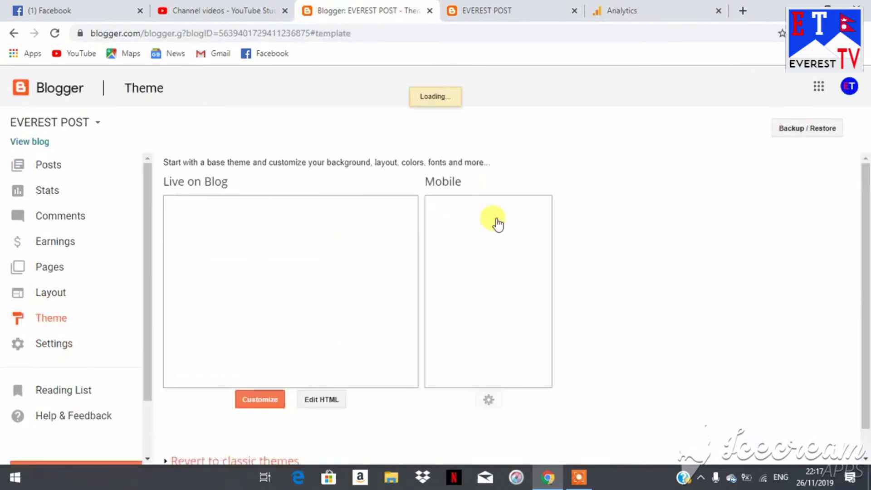
left_click(320, 400)
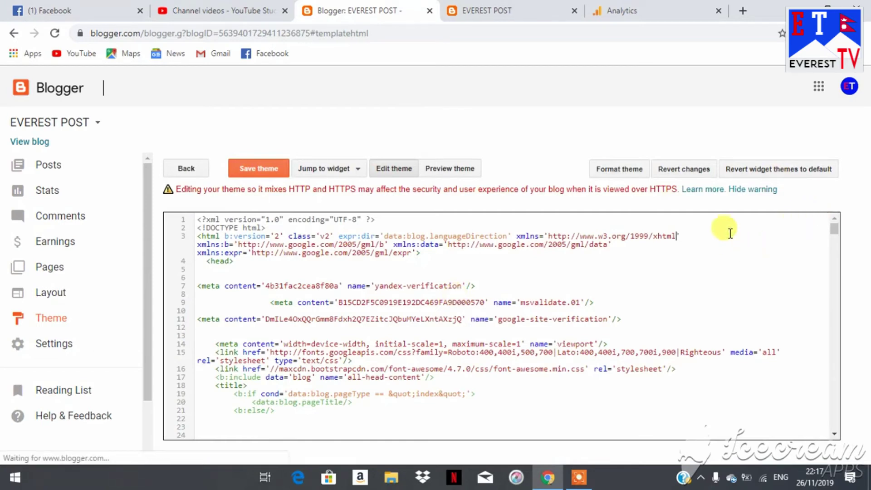
key("ctrl+f")
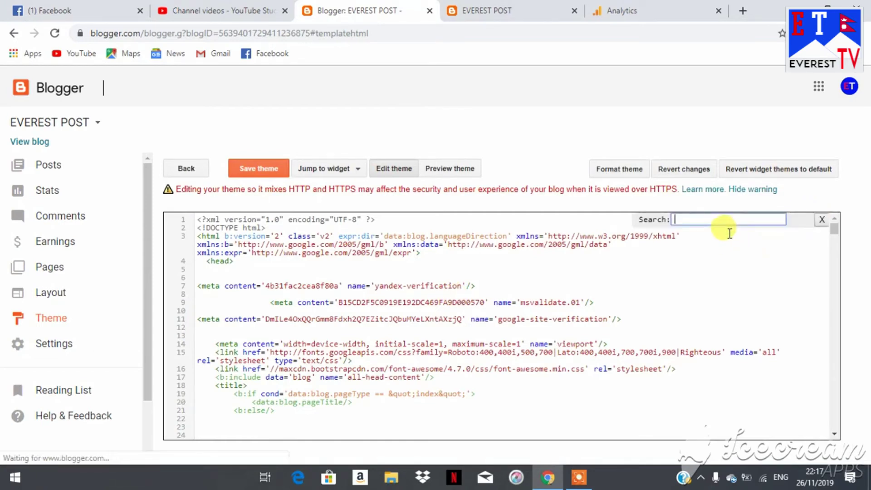
type("<head>")
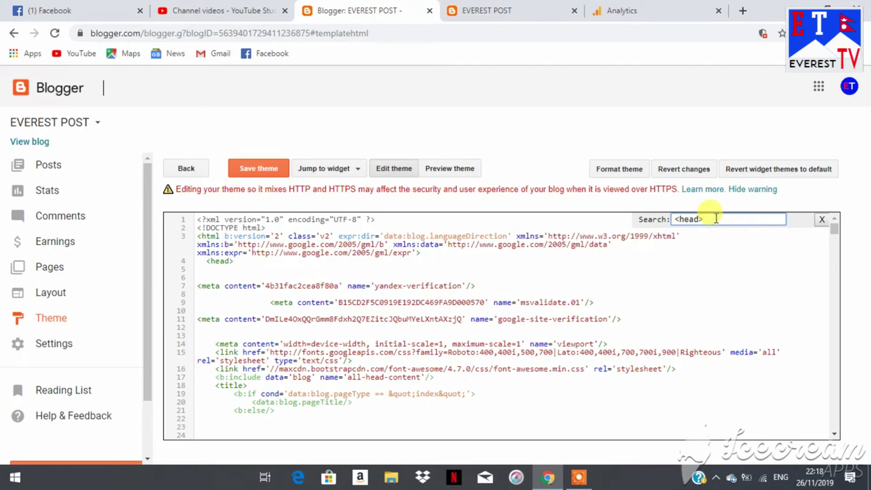
key("Return")
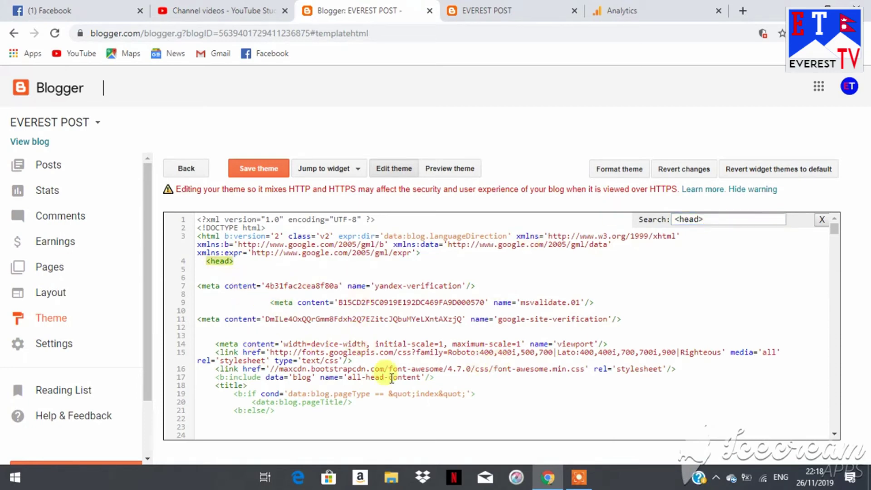
Paste the copied tracking code on new lines directly below the opening <head> tag and save the theme.
left_click(241, 263)
key("Return")
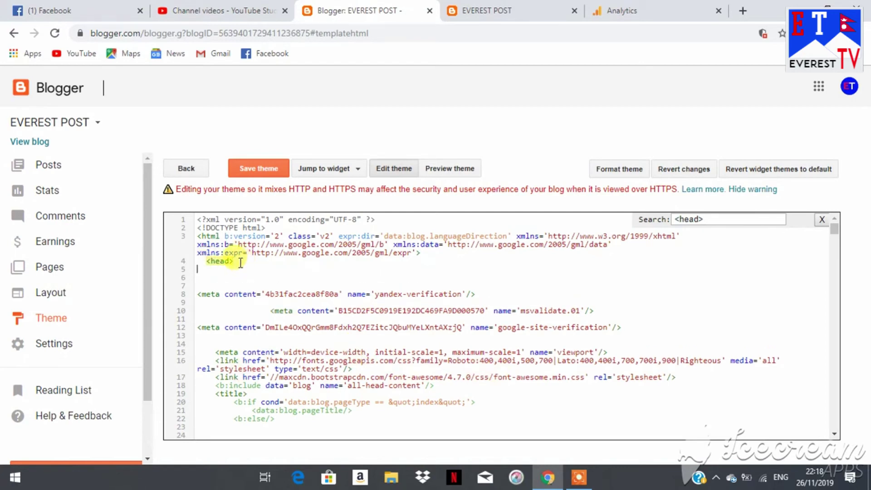
key("Return")
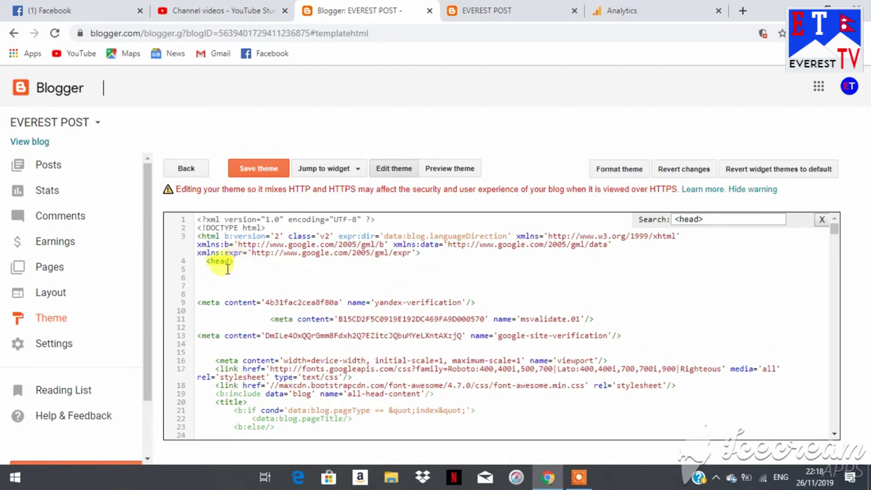
right_click(205, 278)
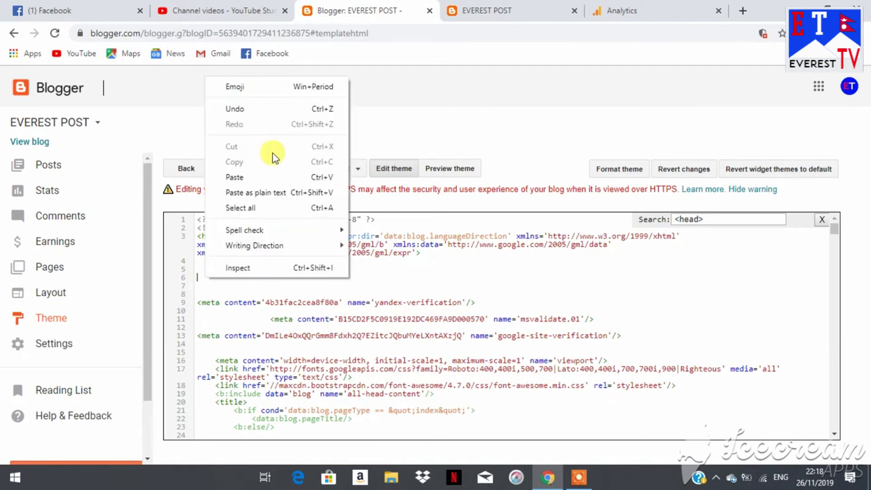
left_click(234, 177)
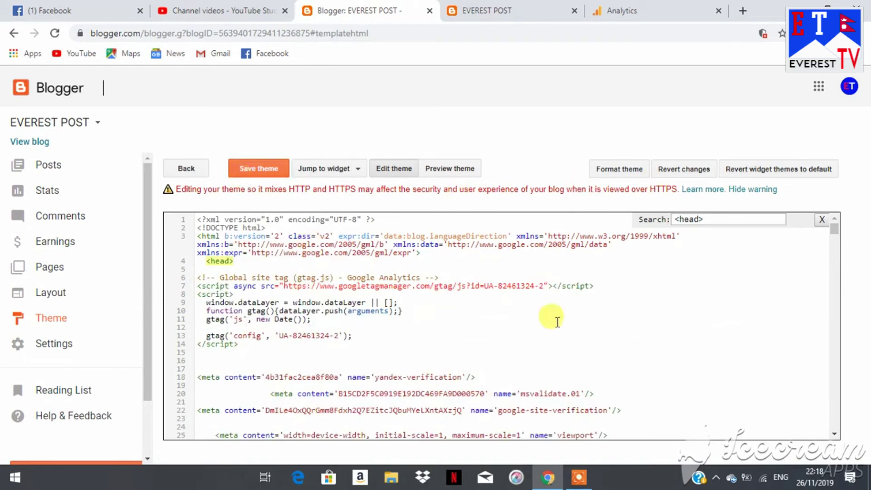
left_click(822, 219)
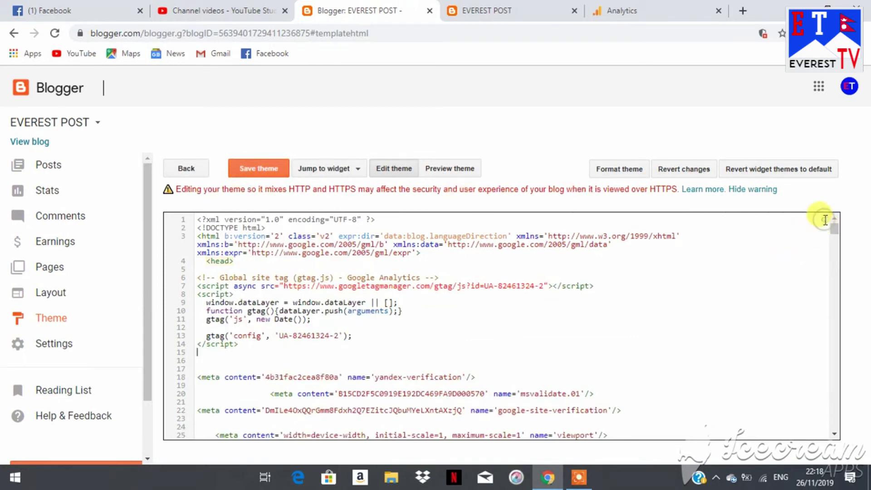
left_click(258, 168)
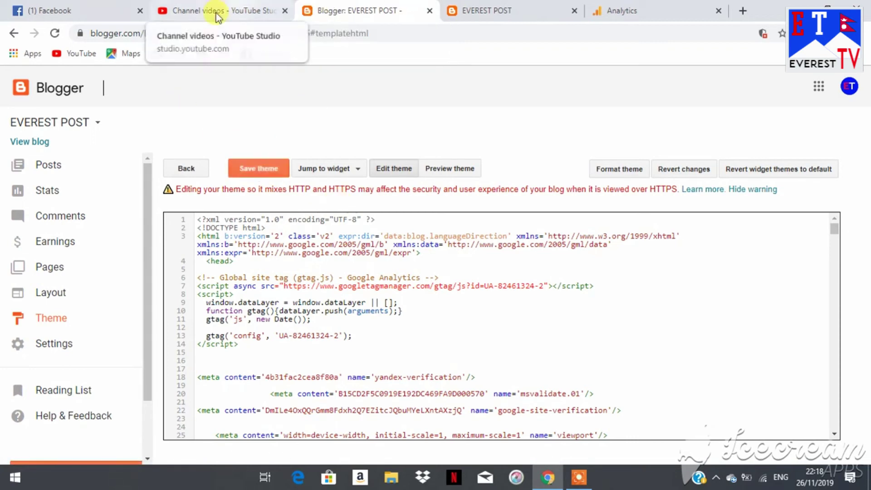
left_click(259, 171)
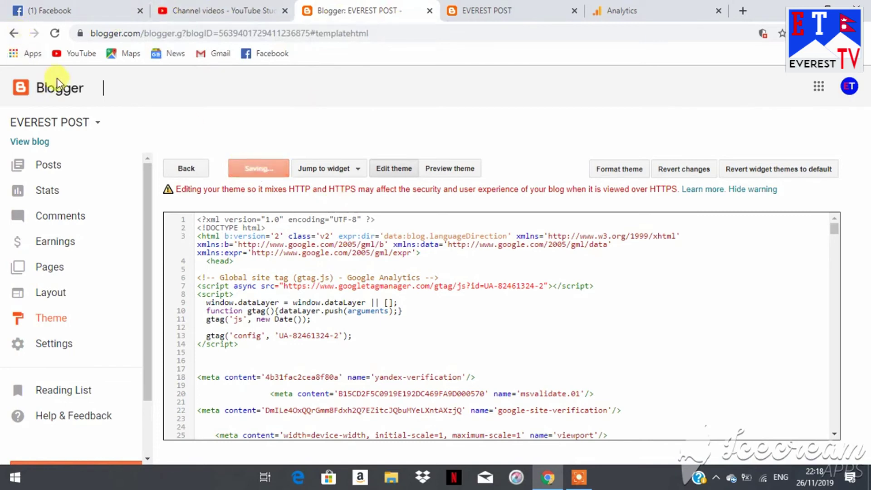
Leave the theme's HTML editor, switch to Google Analytics and check the tracking status on the EVEREST POST property's tracking code page.
left_click(13, 34)
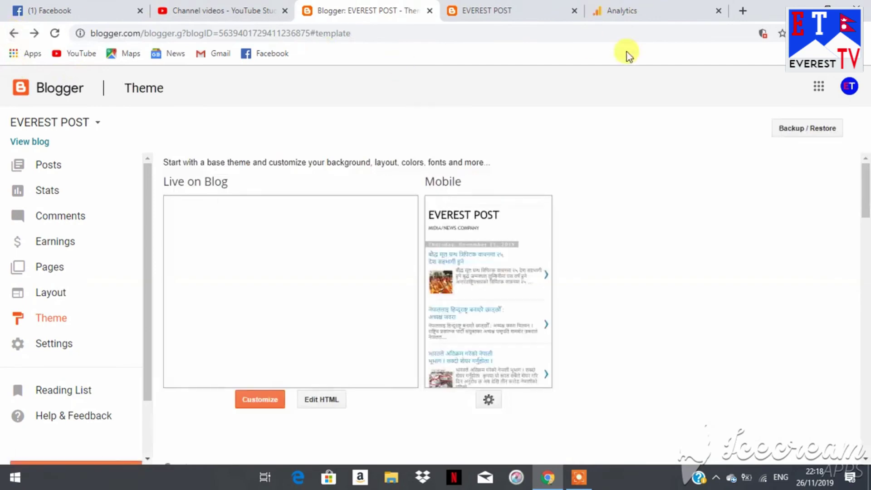
left_click(640, 9)
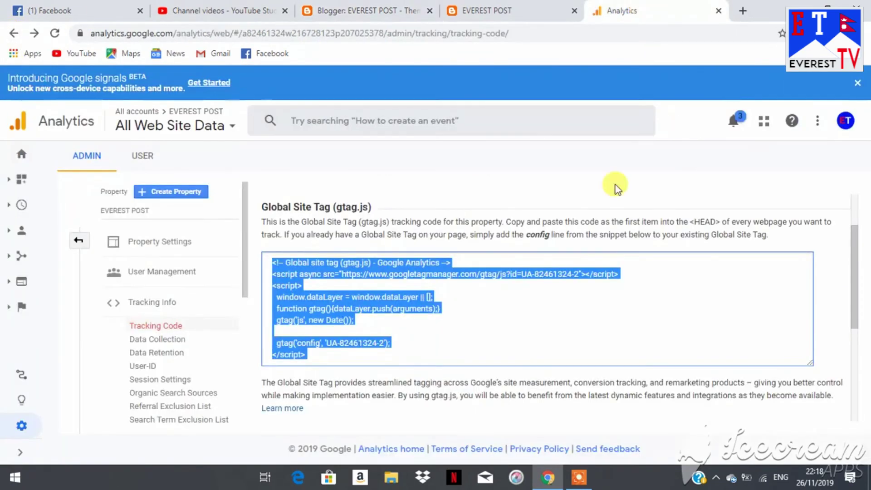
left_click(653, 274)
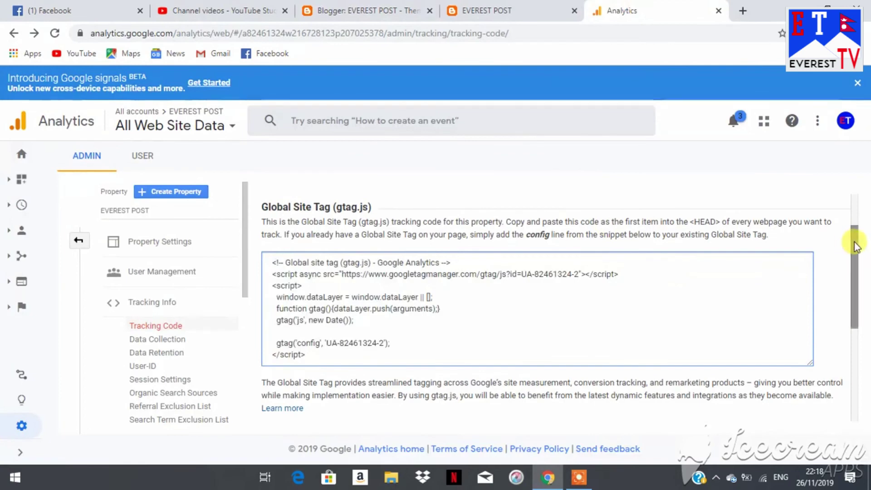
left_click_drag(855, 245, 867, 372)
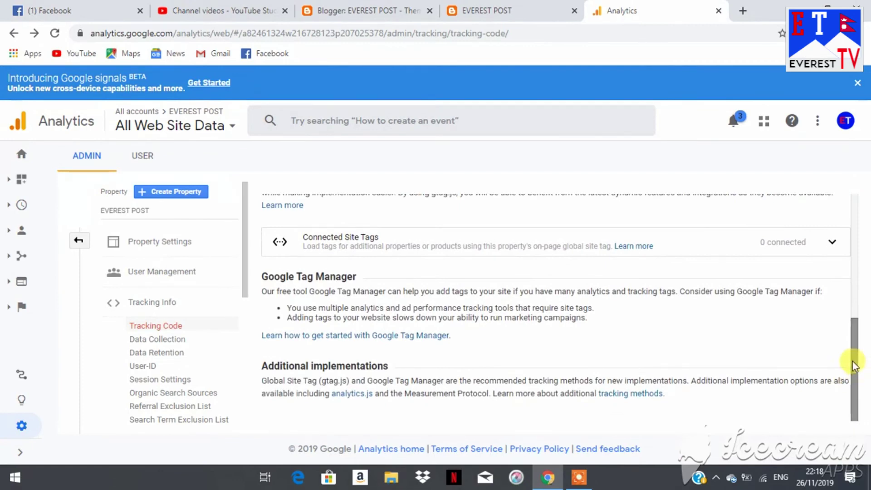
left_click_drag(851, 363, 857, 212)
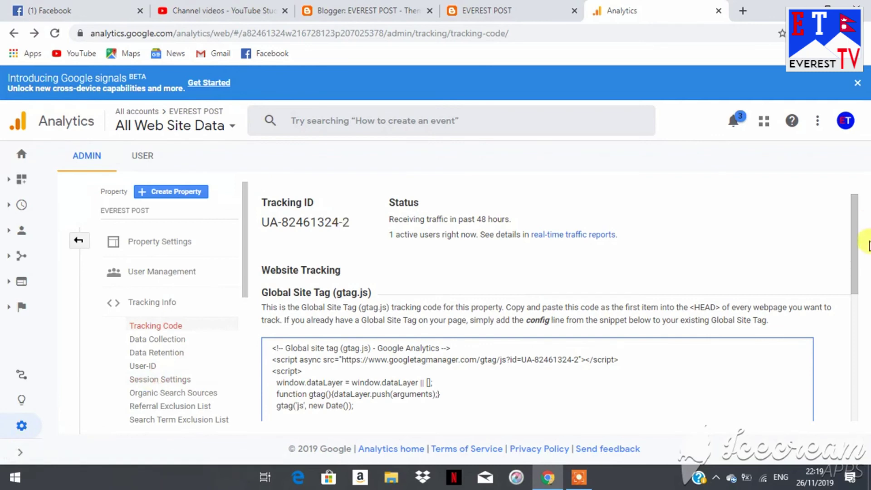
mouse_move(859, 231)
left_mouse_down()
mouse_move(863, 265)
mouse_move(863, 222)
left_mouse_up()
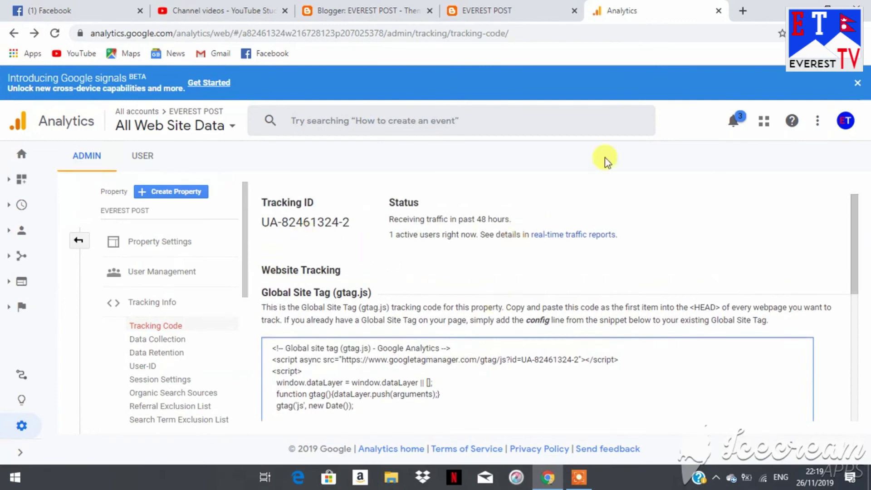